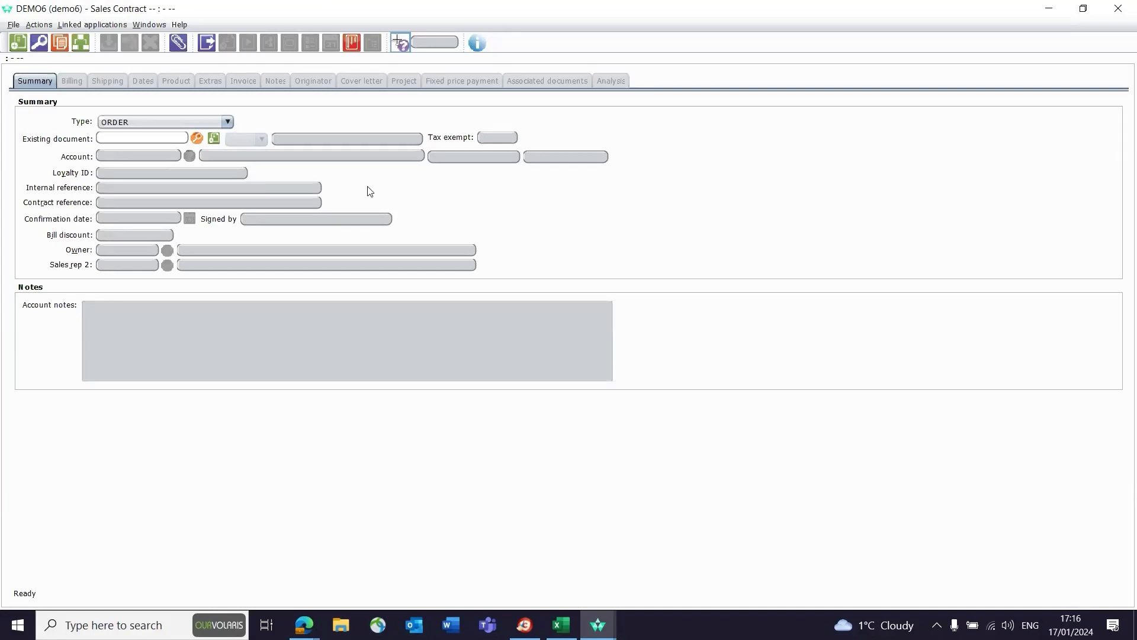
# Create a new Sales Order Logistics order for the John Wayne Airport account, accept the exceeded credit limit, and open its product lines
pyautogui.click(25, 41)
pyautogui.write('1')
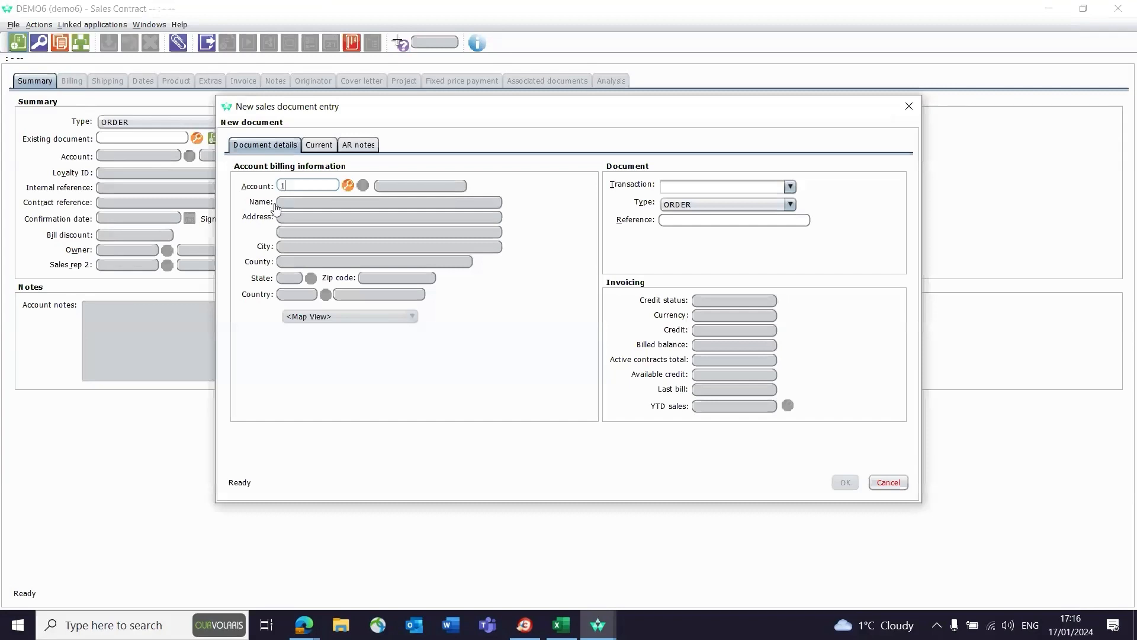
pyautogui.write('000')
pyautogui.press('Return')
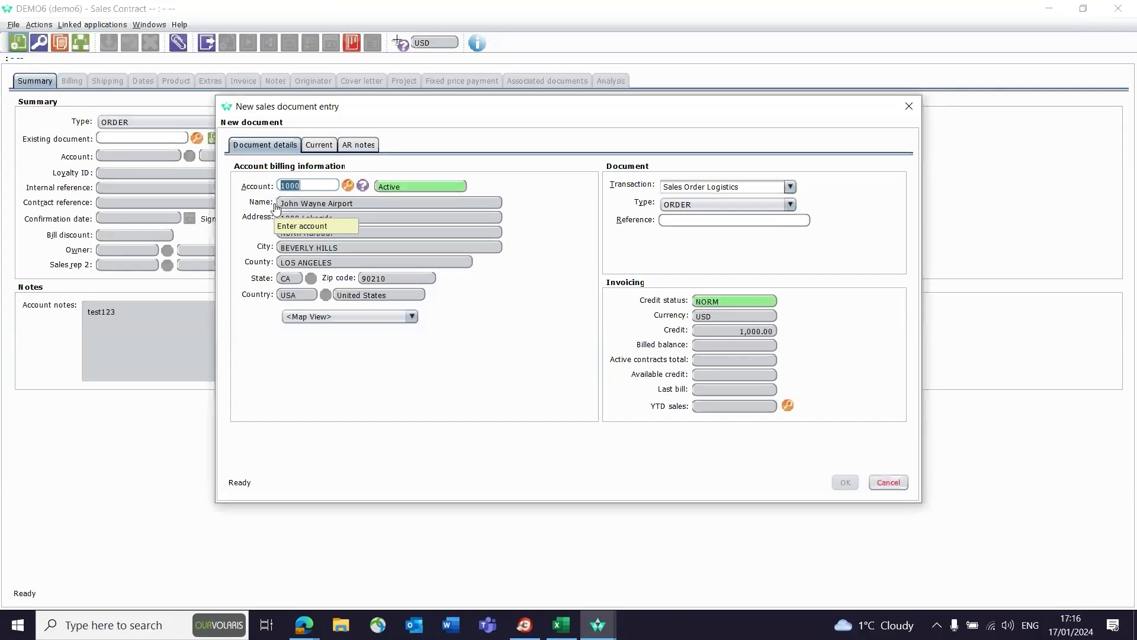
pyautogui.click(842, 482)
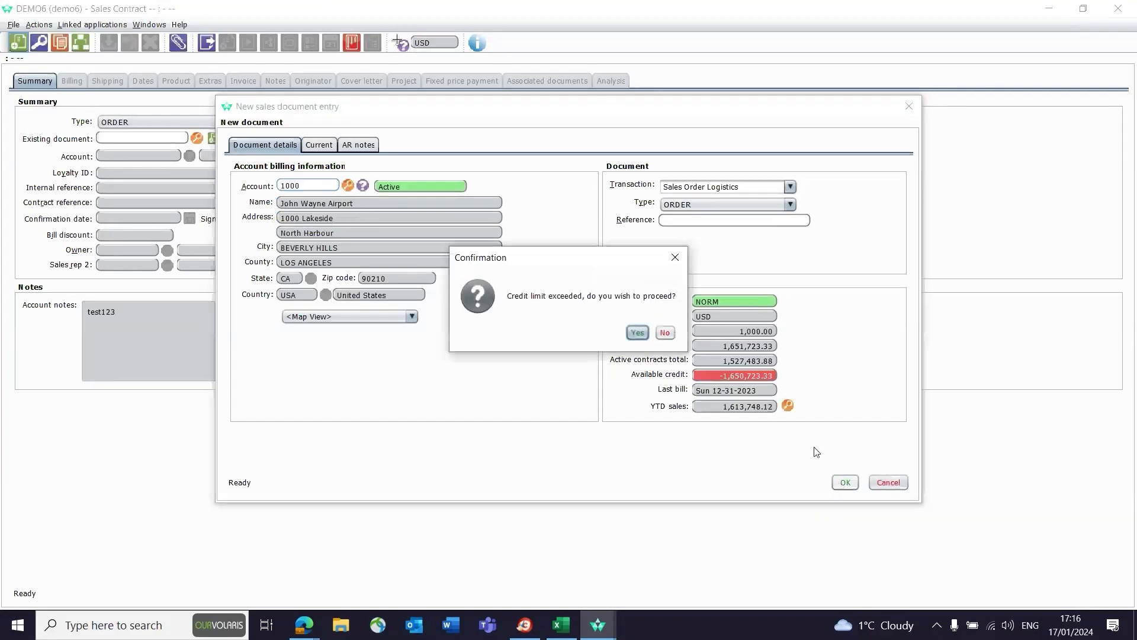
pyautogui.click(638, 332)
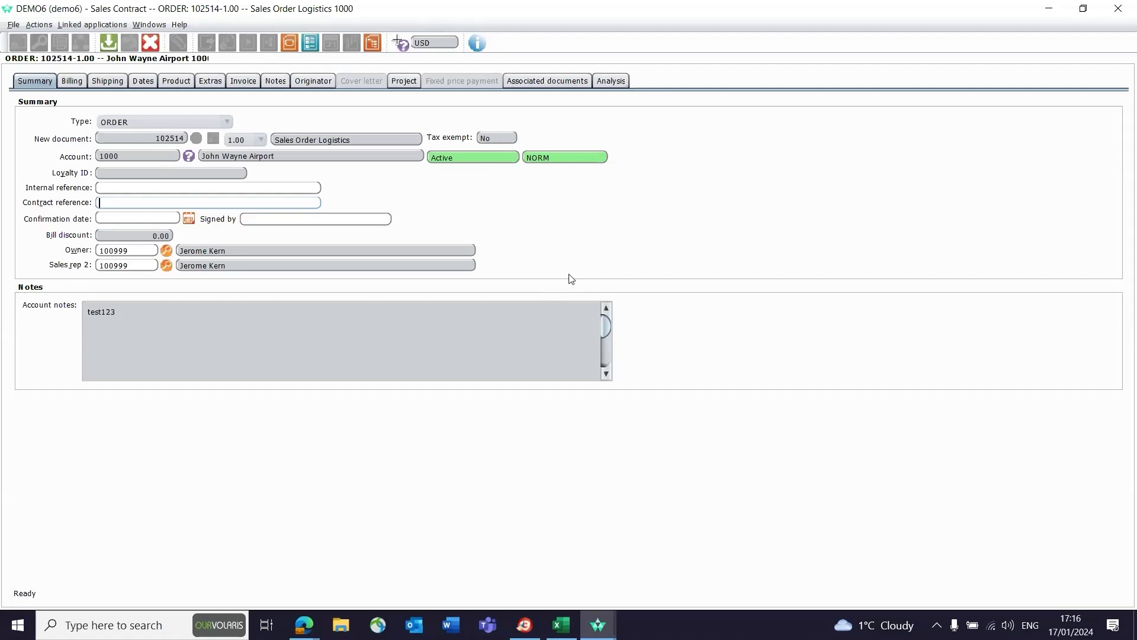
pyautogui.click(176, 81)
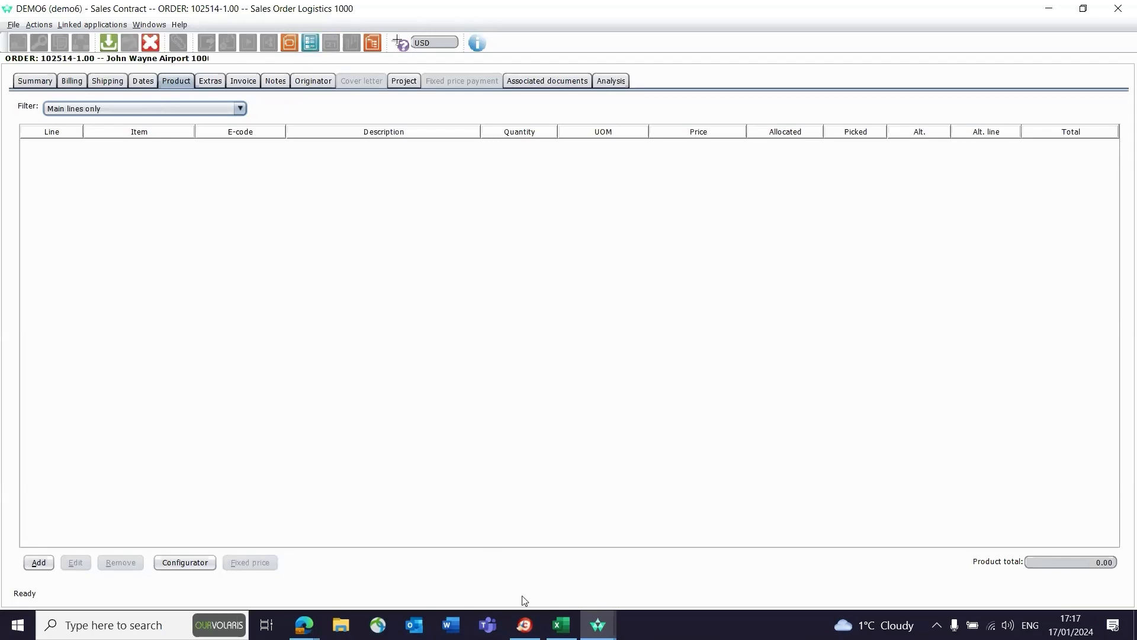
# Switch to the Excel workbook and examine the Item Code, Qty and Price columns on Sheet1
pyautogui.click(560, 626)
pyautogui.click(446, 454)
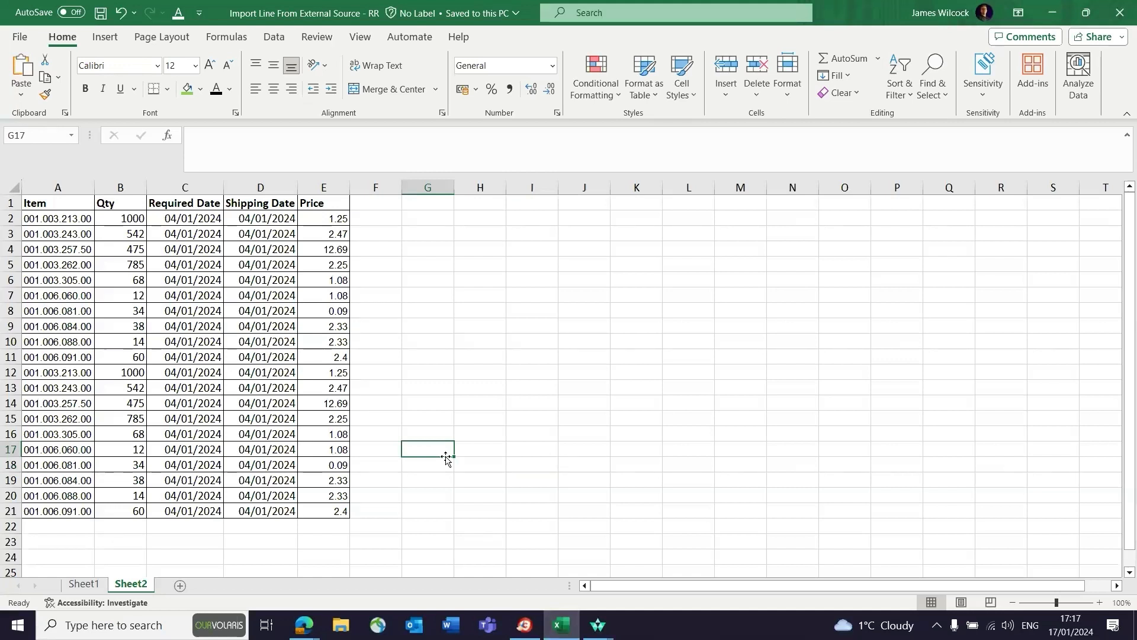
pyautogui.click(96, 584)
pyautogui.click(59, 209)
pyautogui.click(159, 214)
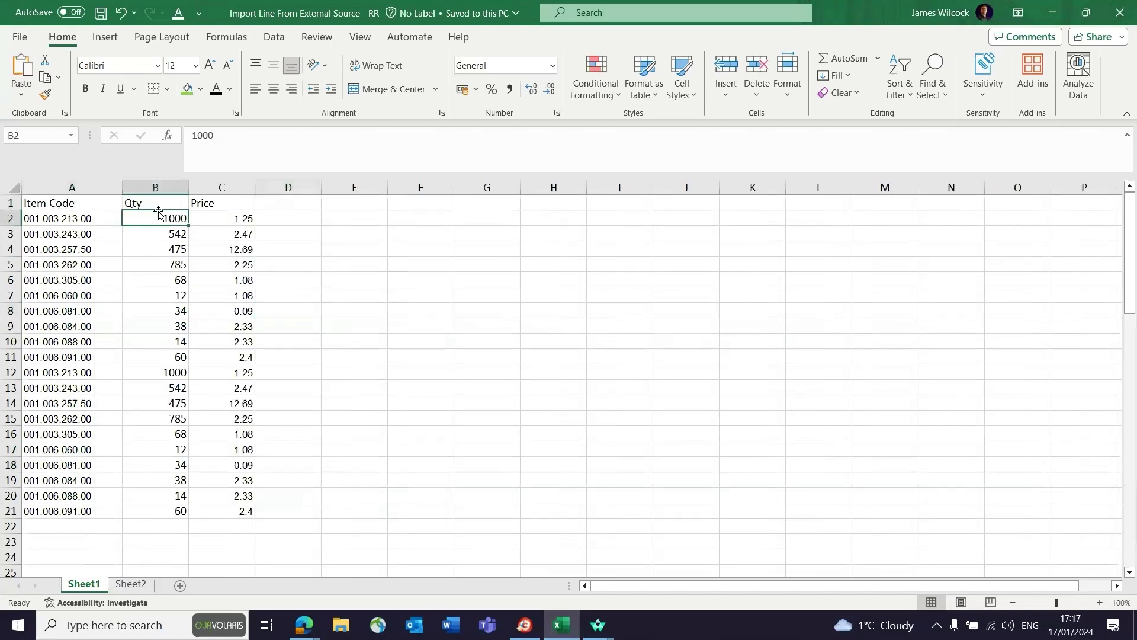
pyautogui.click(198, 204)
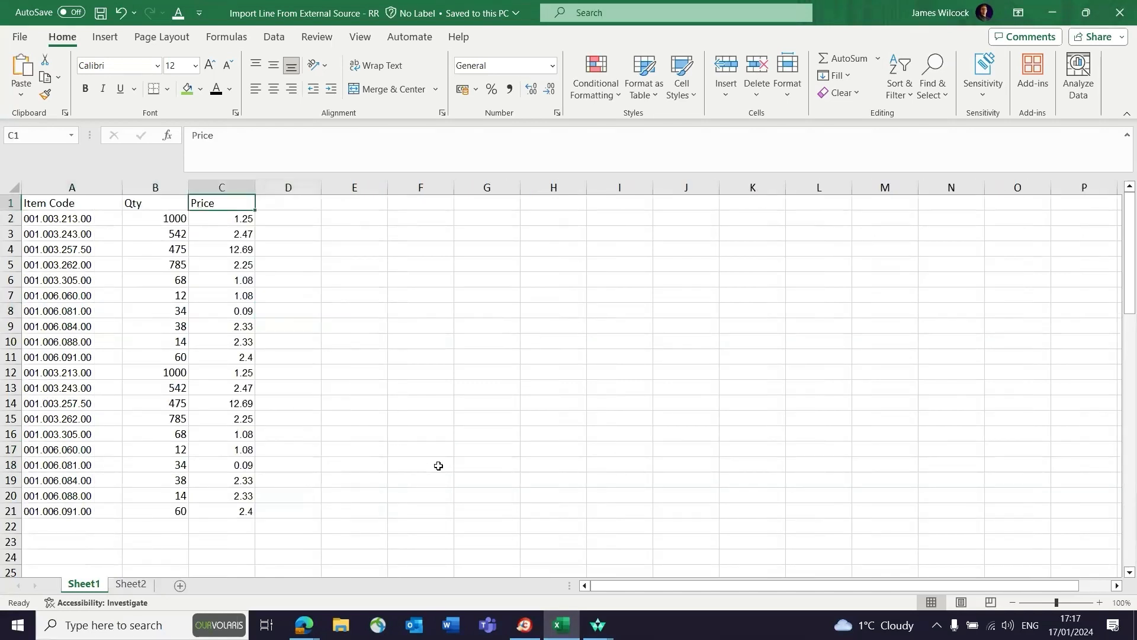
# Examine the Item, Qty, Required Date, Shipping Date and Price columns on Sheet2
pyautogui.click(140, 585)
pyautogui.click(69, 208)
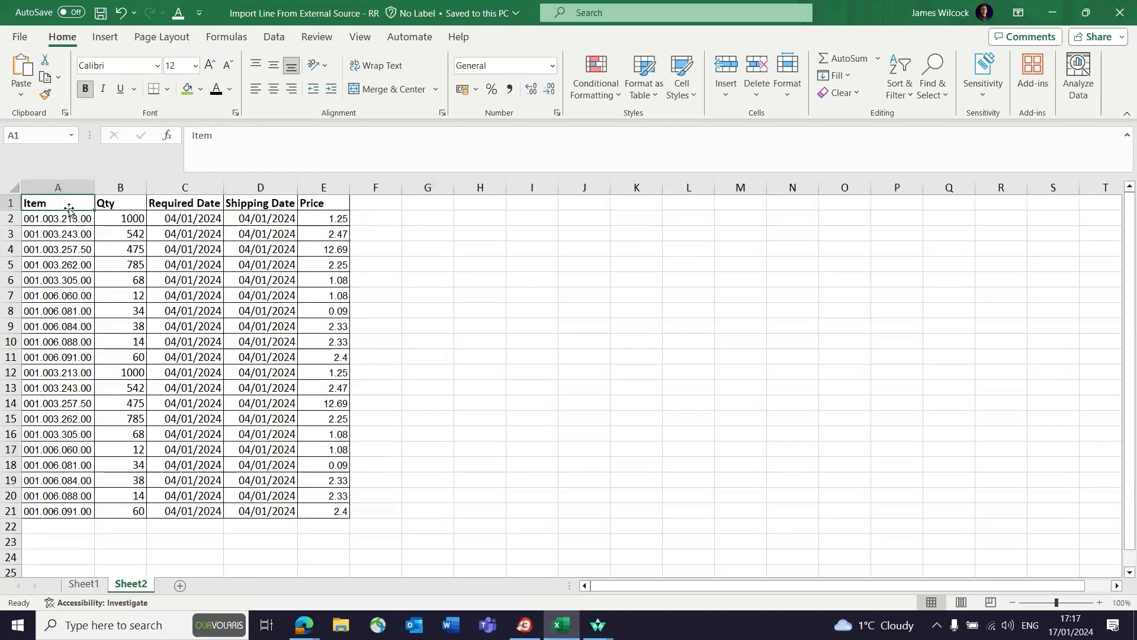
pyautogui.click(121, 205)
pyautogui.click(174, 214)
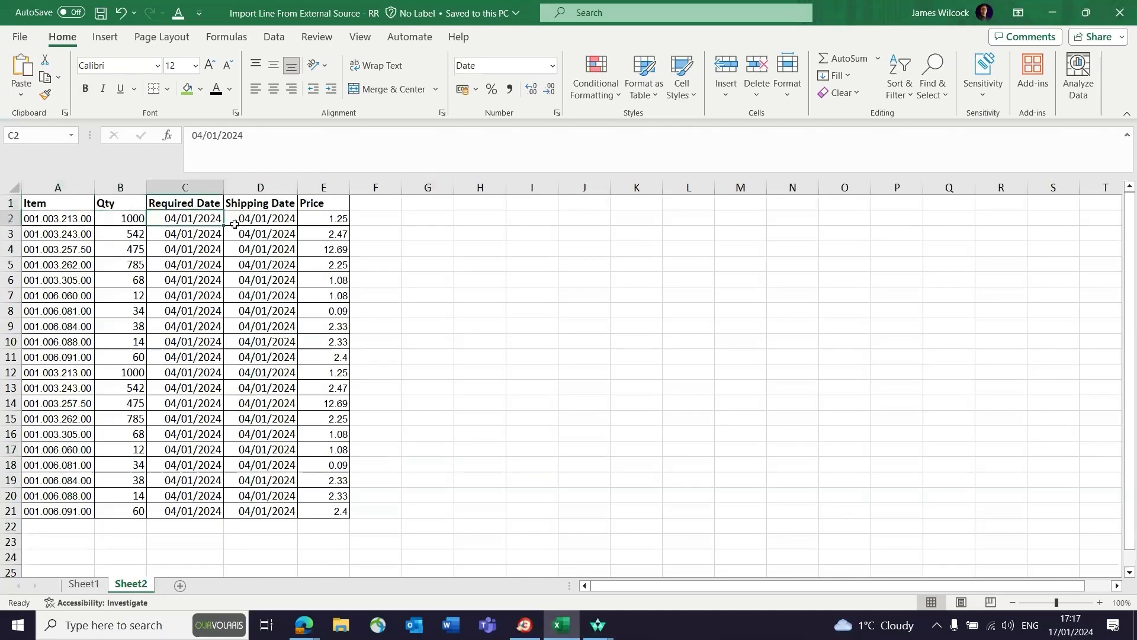
pyautogui.click(266, 203)
pyautogui.click(320, 220)
pyautogui.click(320, 204)
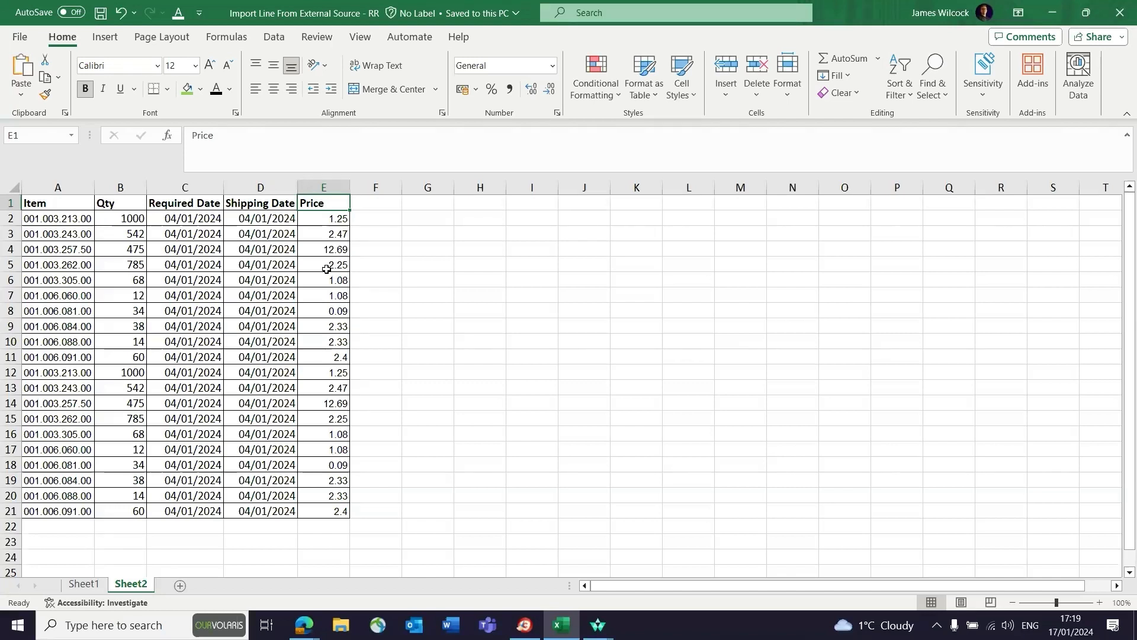
pyautogui.click(315, 277)
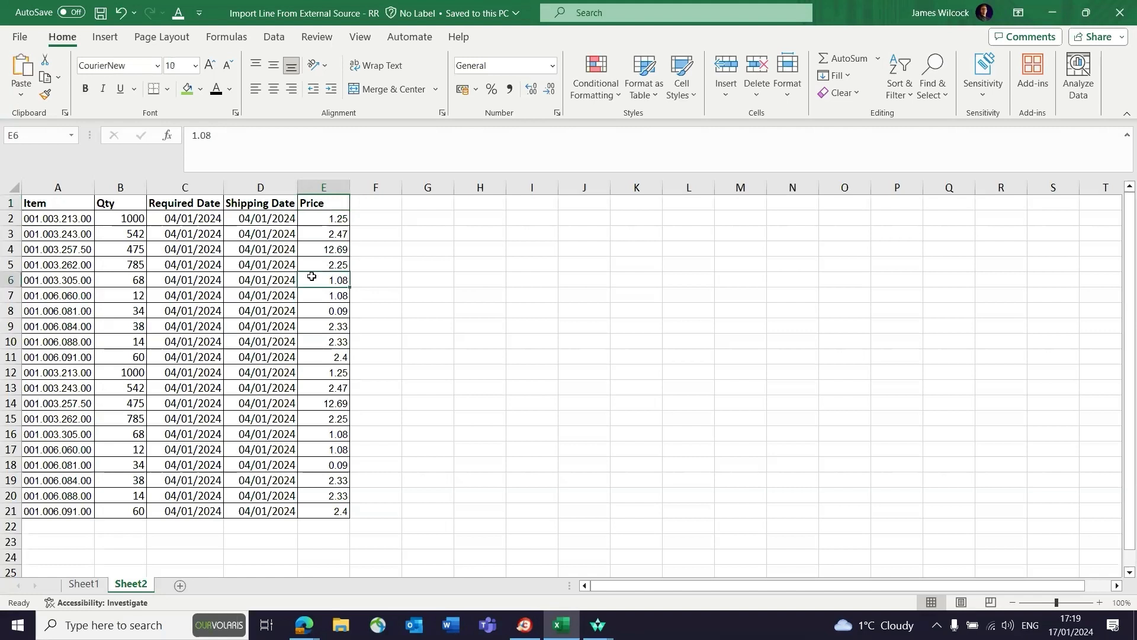
# Copy the item data in A2:E21 on Sheet2, leaving out the header row
pyautogui.click(83, 219)
pyautogui.moveTo(83, 219); pyautogui.dragTo(318, 509)
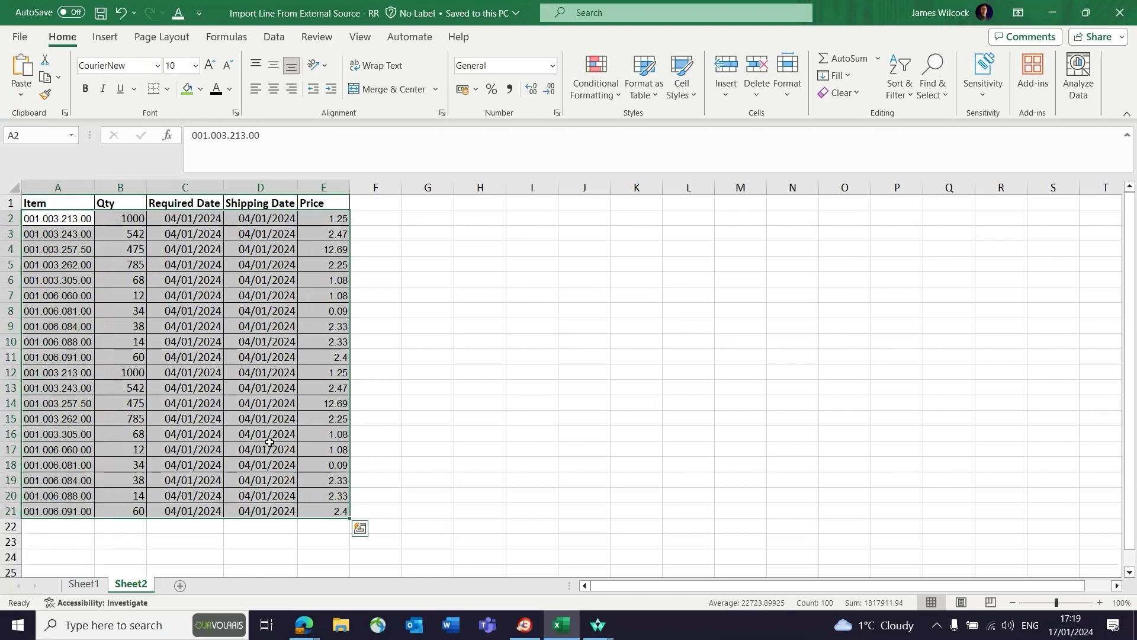
pyautogui.rightClick(268, 396)
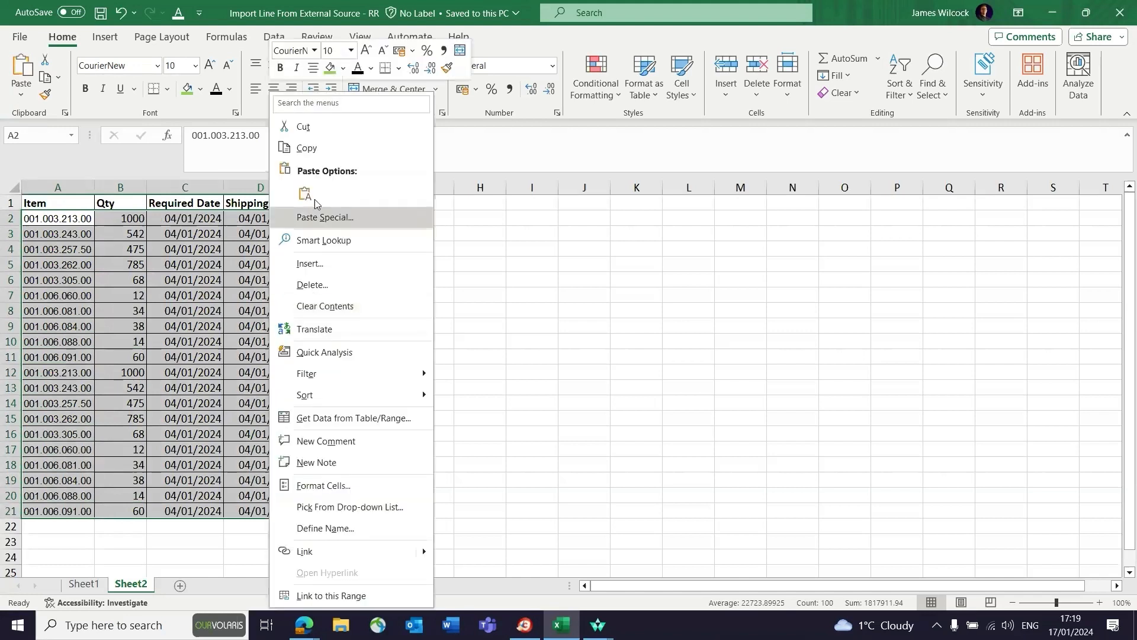
pyautogui.click(317, 148)
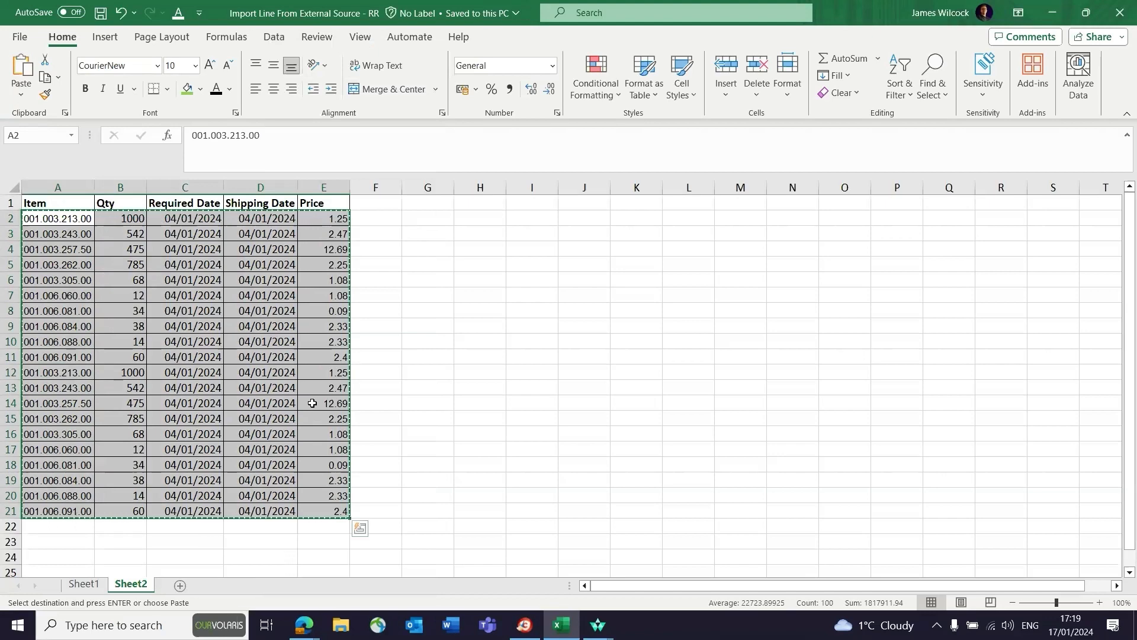
# Switch to the Sales Contract window, open the import lines form, and set the default price change reason to Manager approved
pyautogui.click(597, 626)
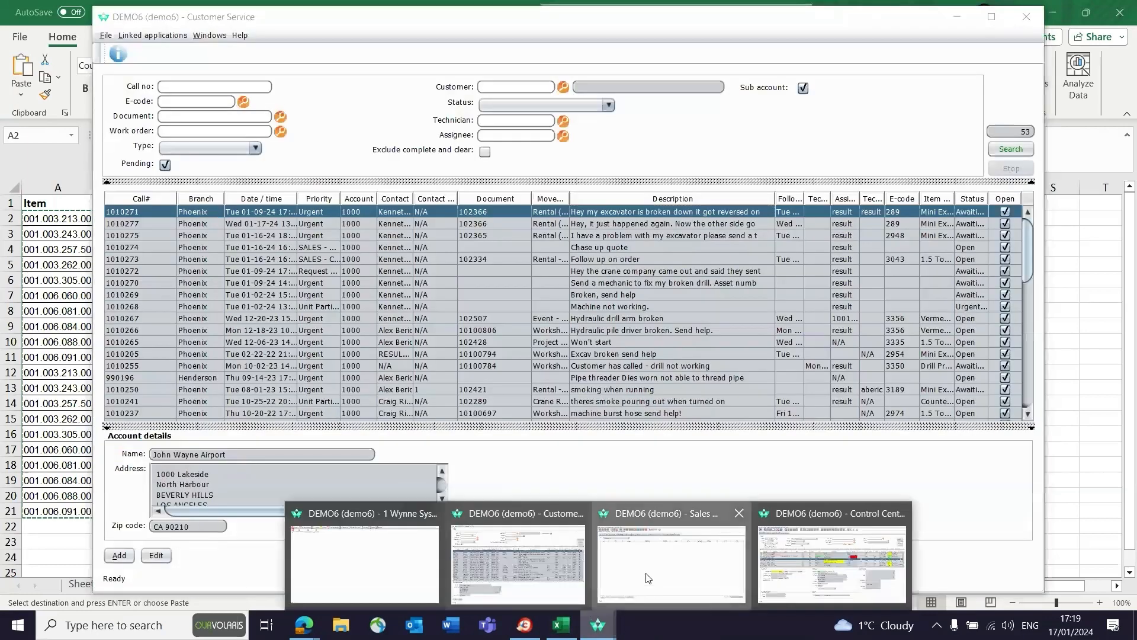
pyautogui.click(672, 565)
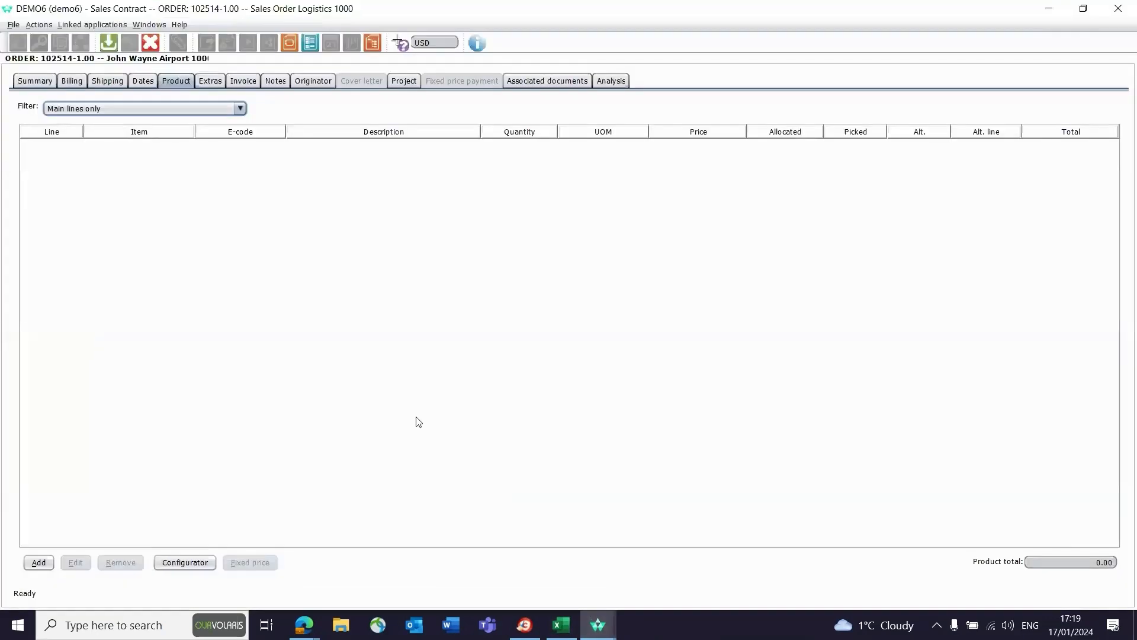
pyautogui.click(309, 43)
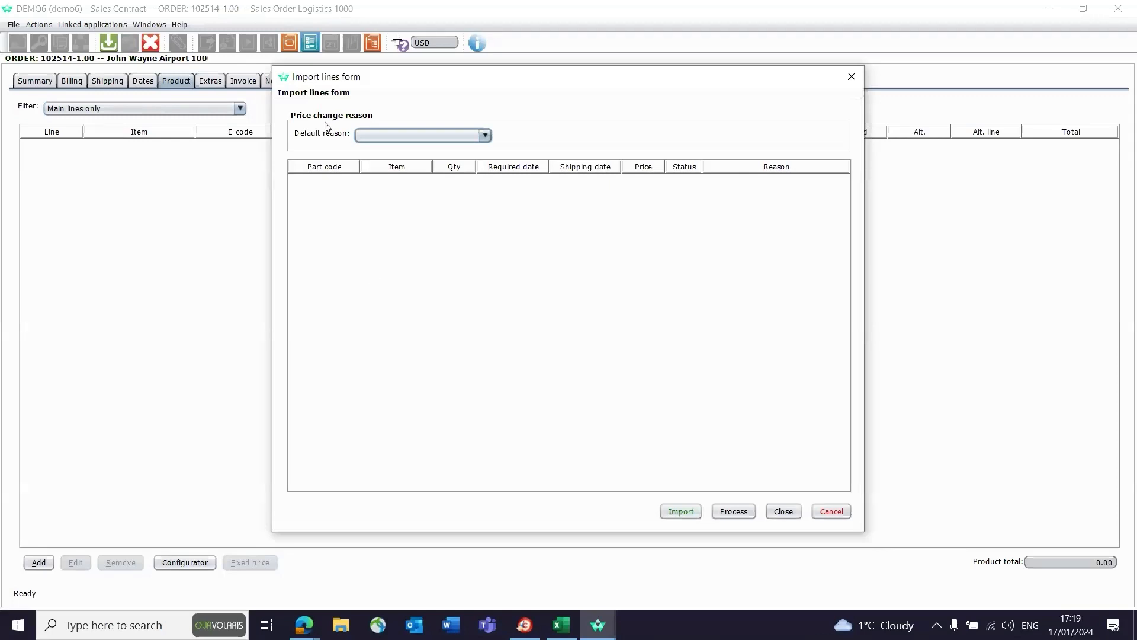
pyautogui.click(358, 136)
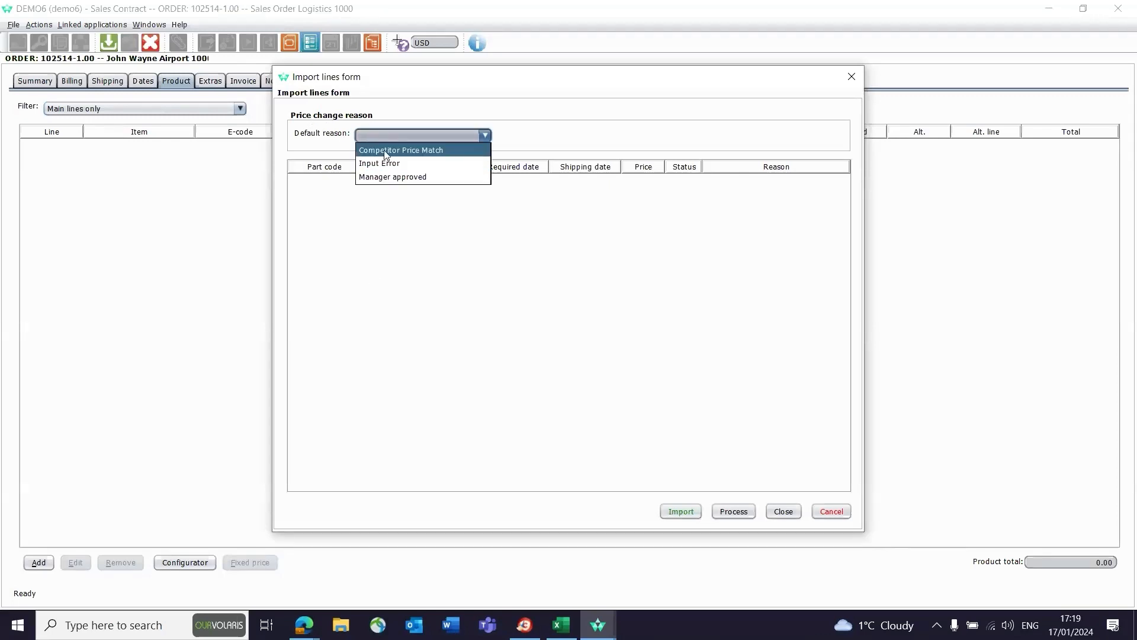
pyautogui.click(393, 178)
pyautogui.click(425, 137)
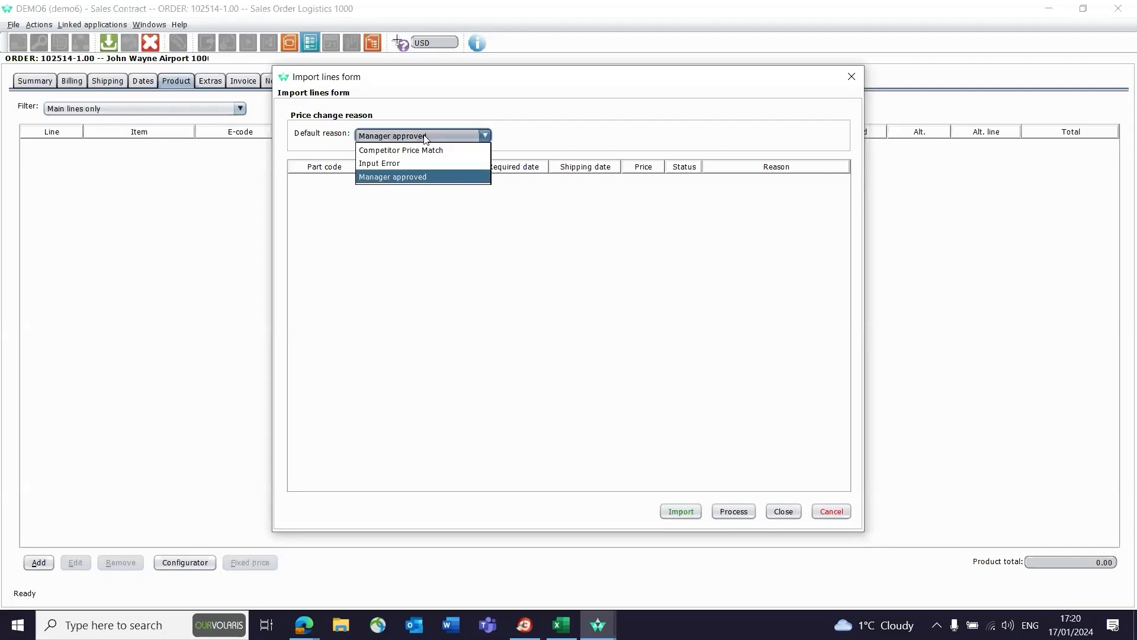
pyautogui.click(426, 179)
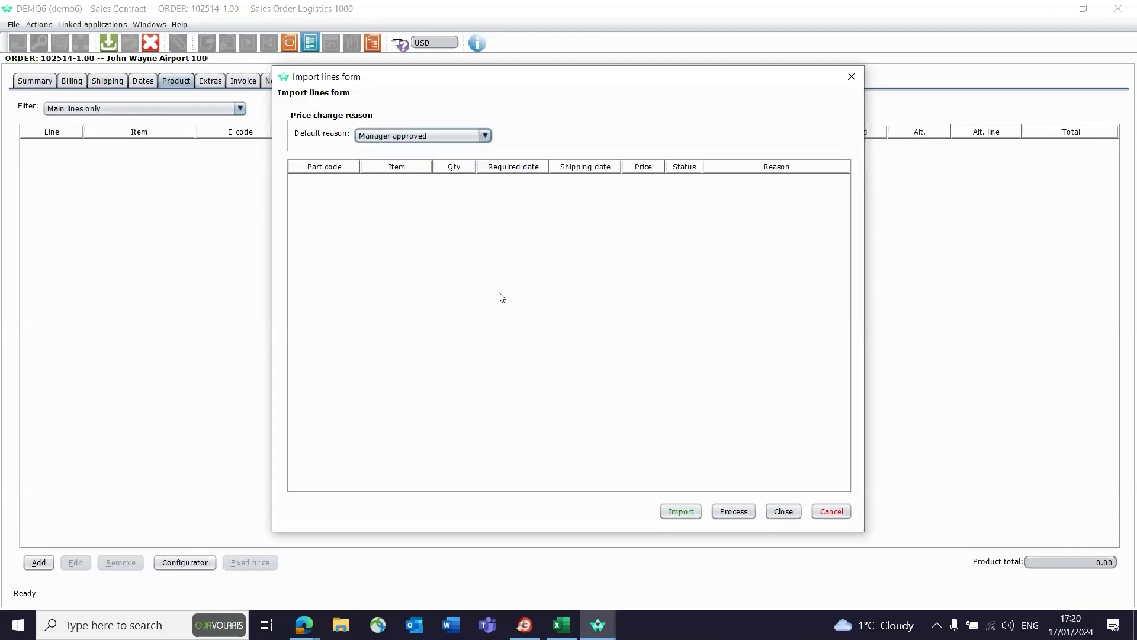
# Import the copied spreadsheet lines, process them into the order's product lines, and check the order lines and import statuses
pyautogui.click(680, 511)
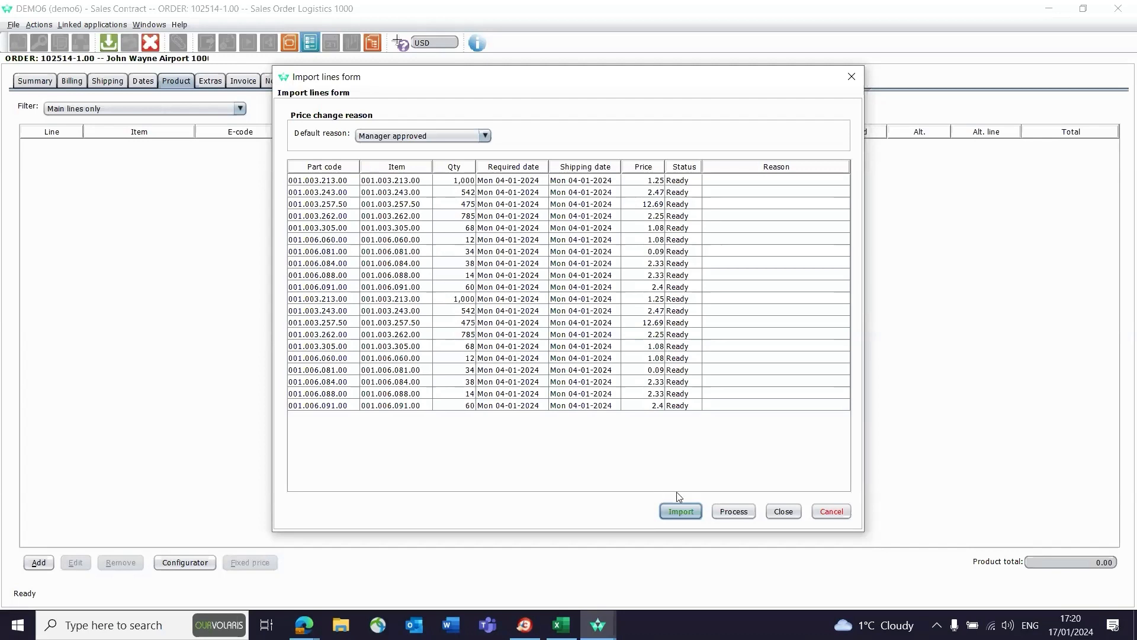
pyautogui.click(681, 511)
pyautogui.click(733, 511)
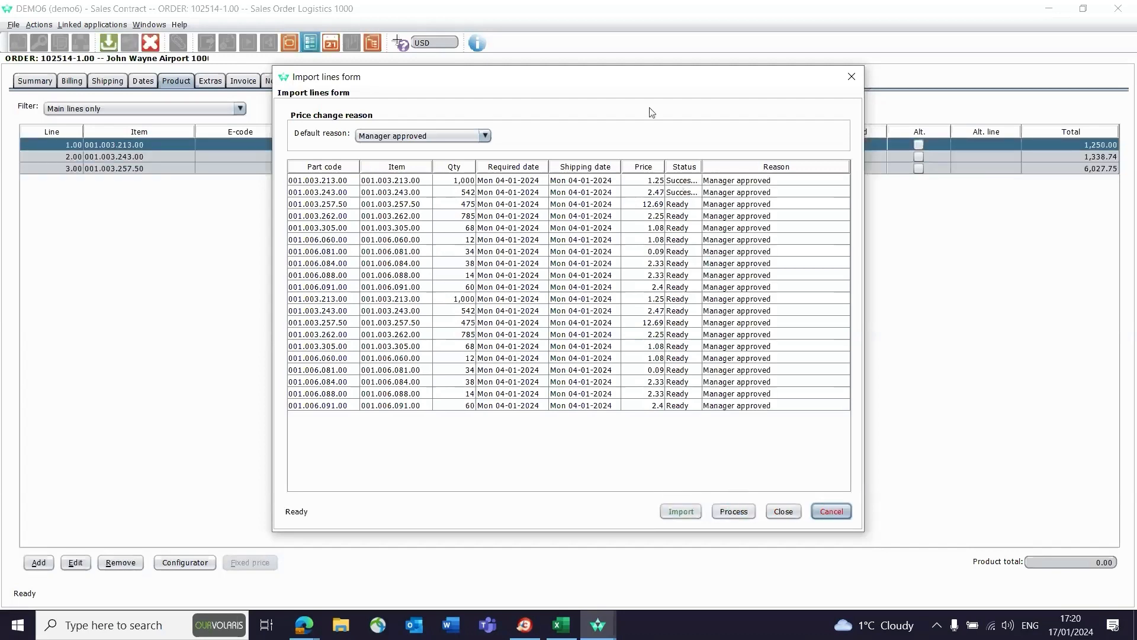
pyautogui.moveTo(642, 84); pyautogui.dragTo(723, 428)
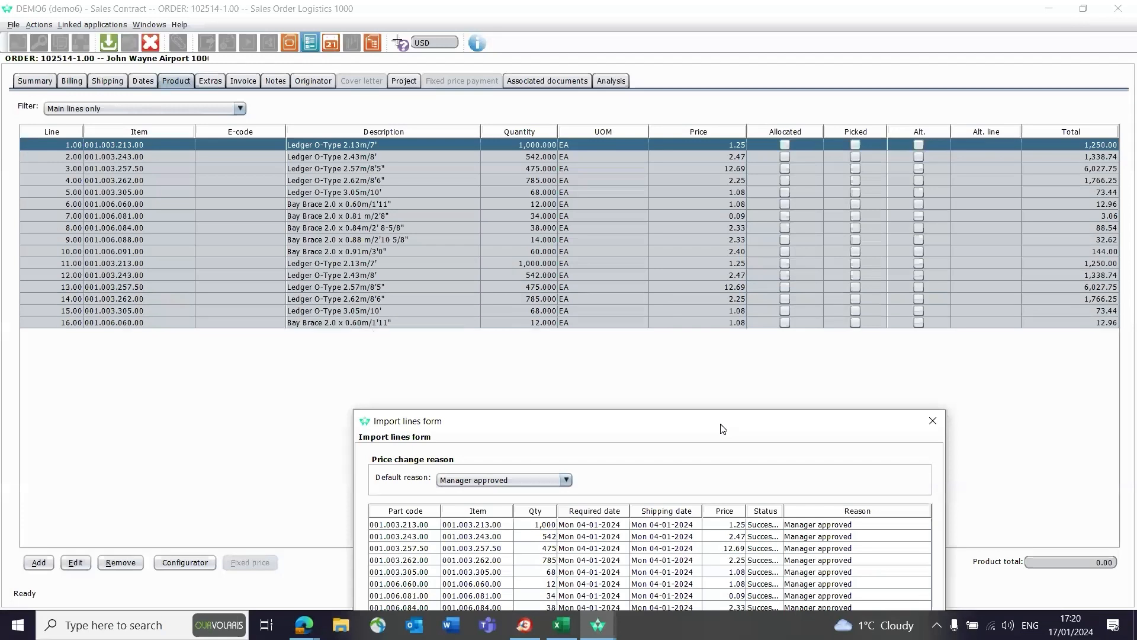
pyautogui.moveTo(724, 427); pyautogui.dragTo(711, 216)
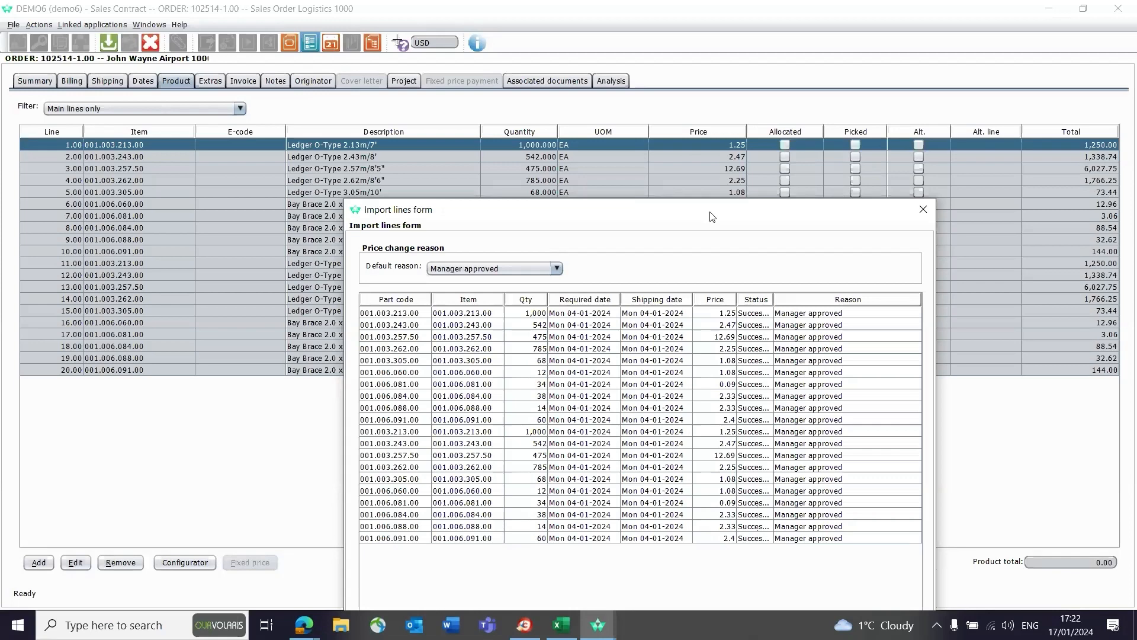
pyautogui.moveTo(712, 217); pyautogui.dragTo(667, 143)
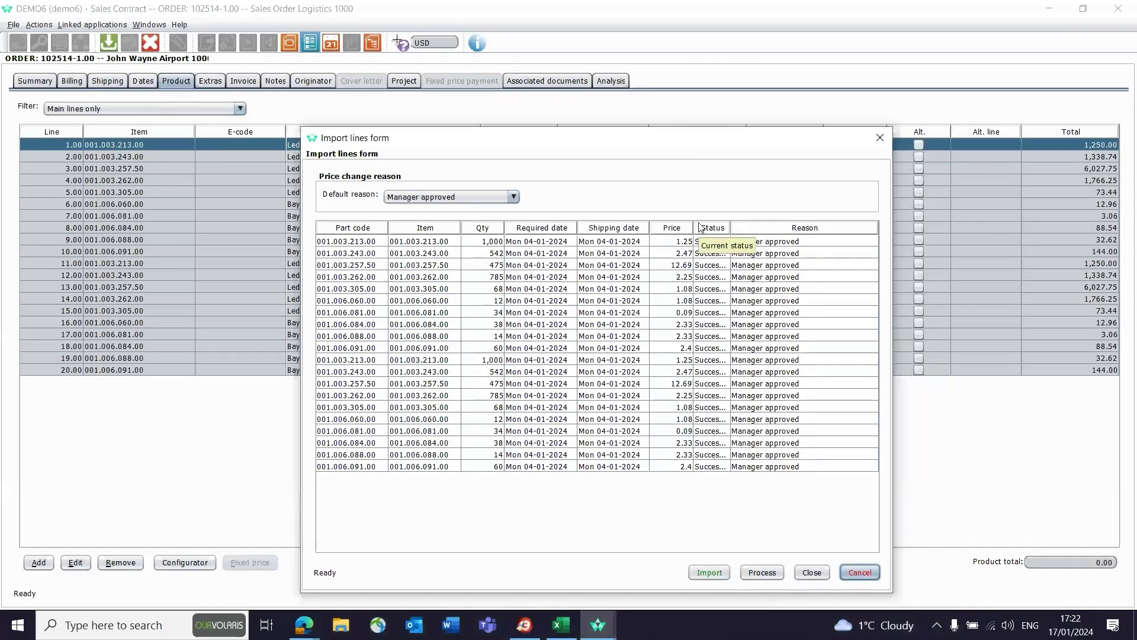